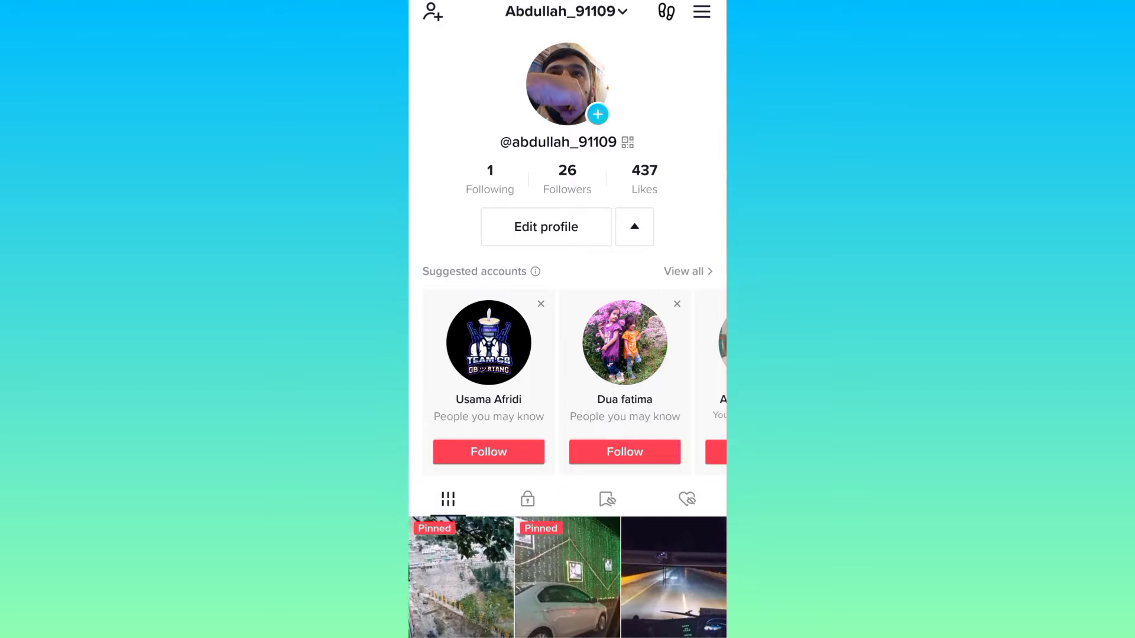
- Show the profile's Liked (heart) videos tab
left_click(686, 499)
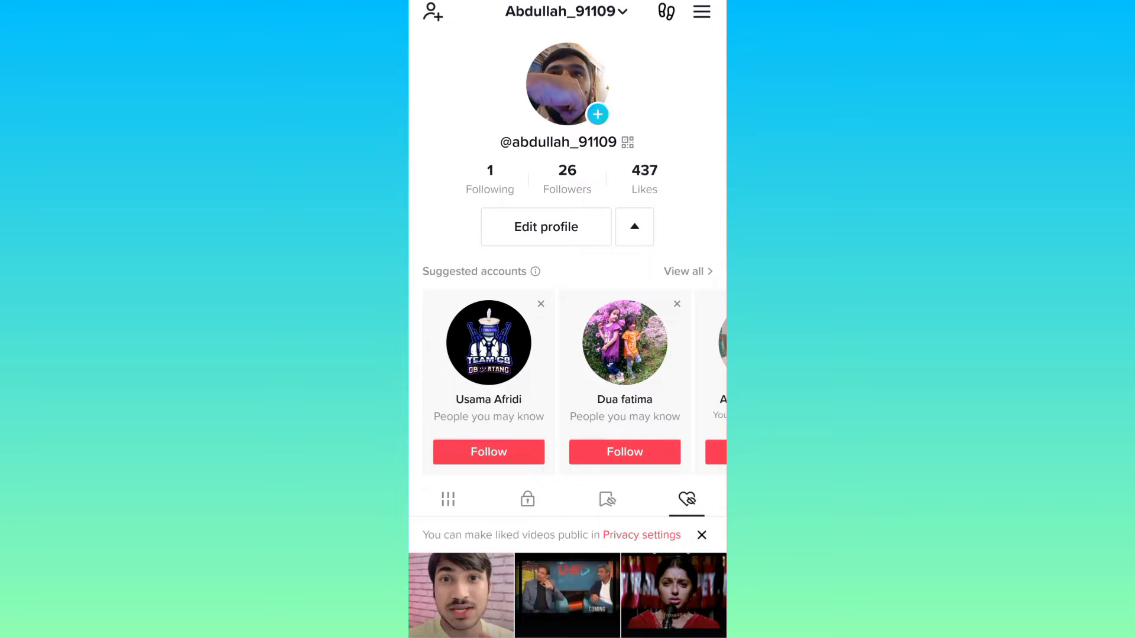
- Open Settings and privacy from the profile's options menu
left_click(701, 11)
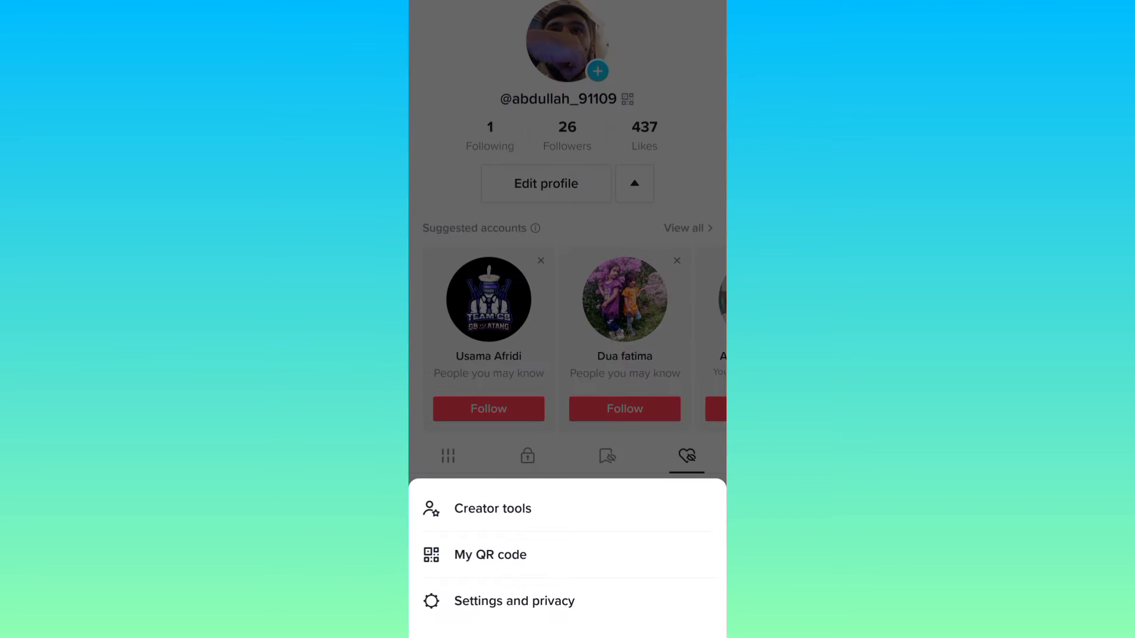
left_click(514, 601)
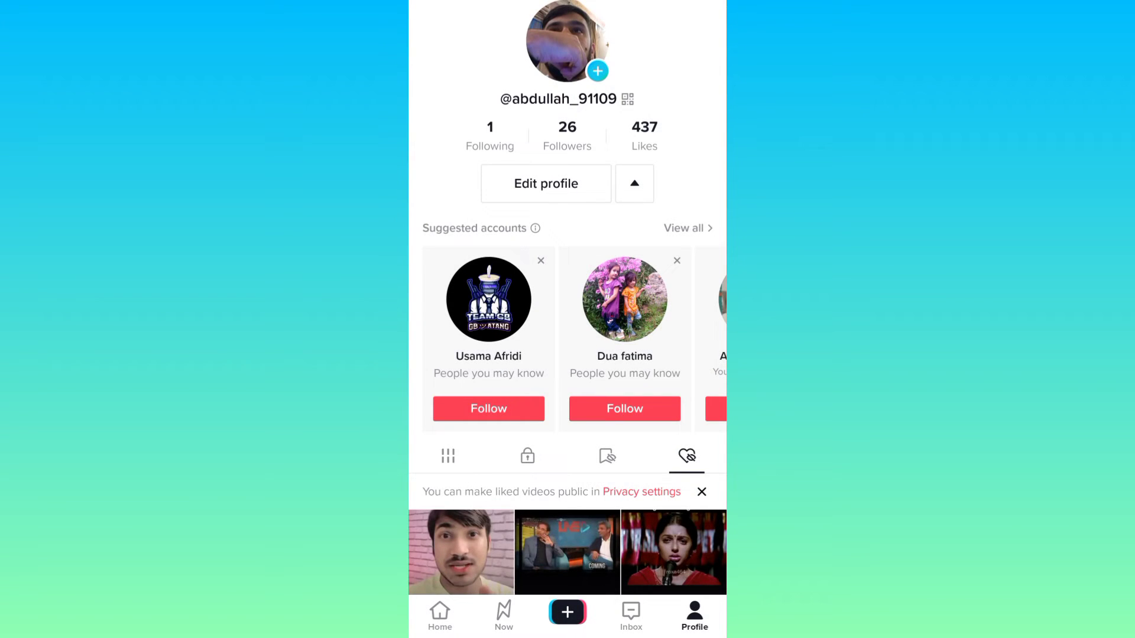
scroll(568, 320, "down", 10)
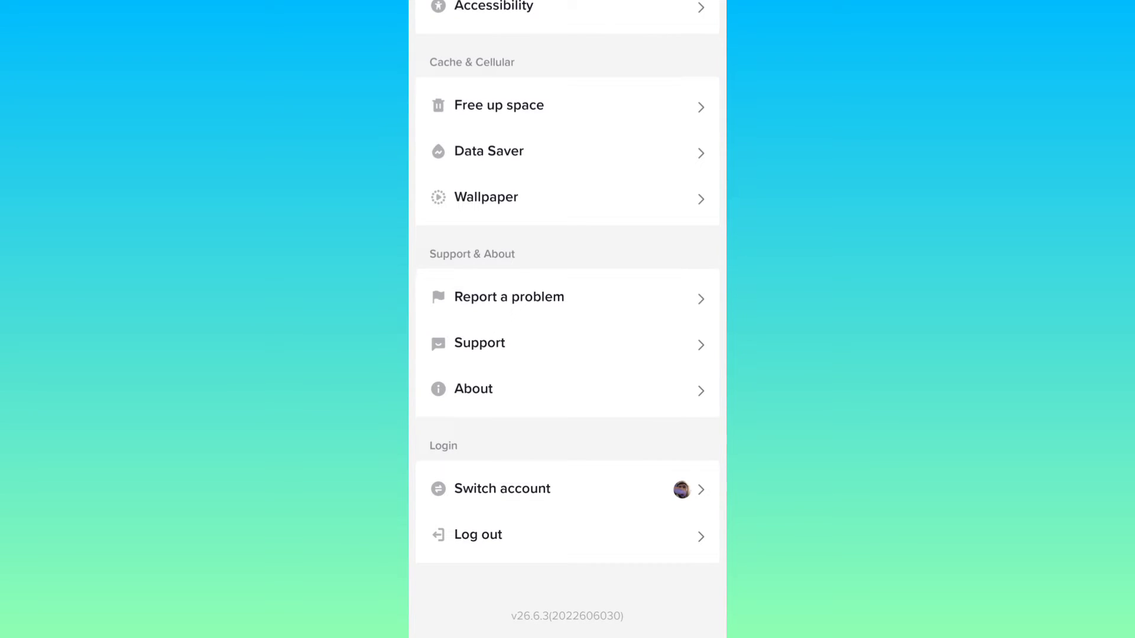
- Open Report a problem under Account and profile, Editing profile, Other
left_click(509, 298)
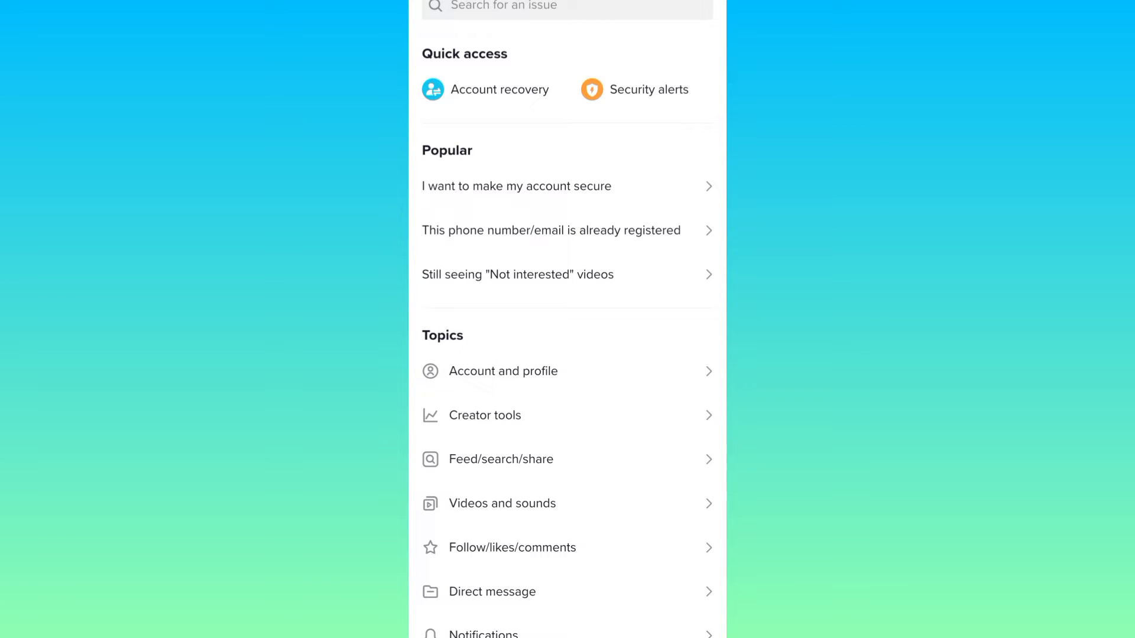
left_click(502, 371)
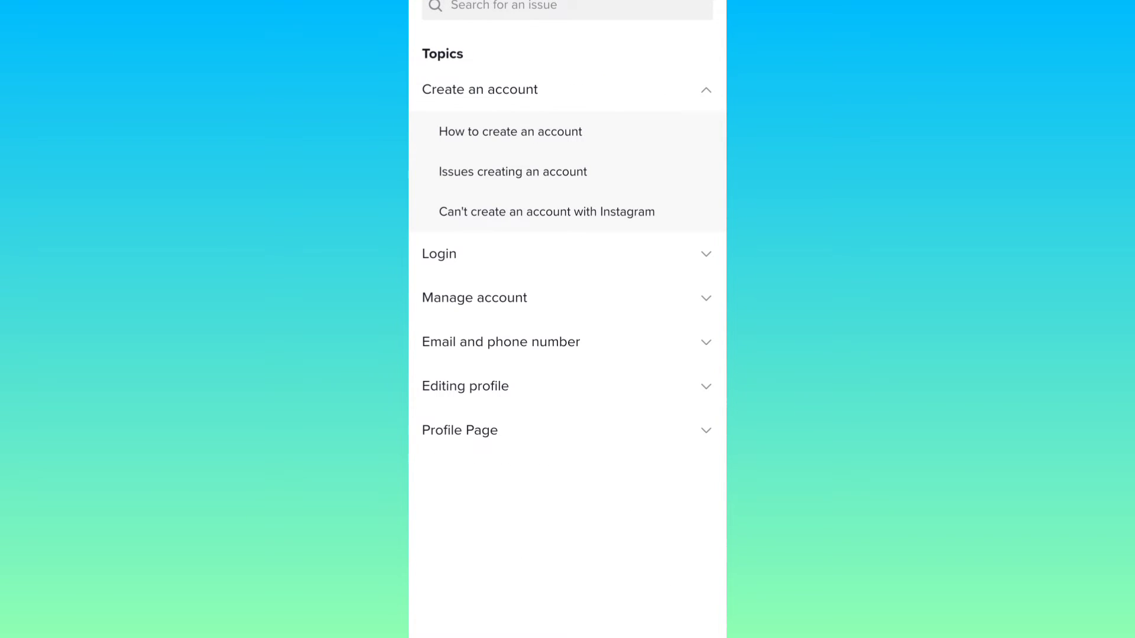
left_click(465, 386)
scroll(568, 319, "down", 3)
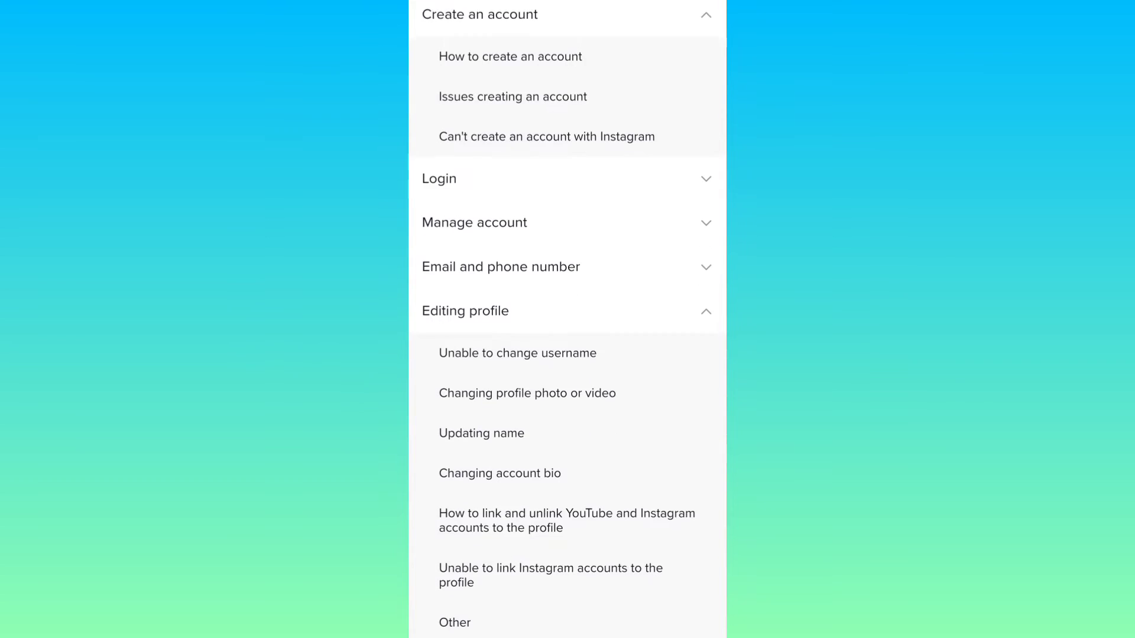
left_click(455, 575)
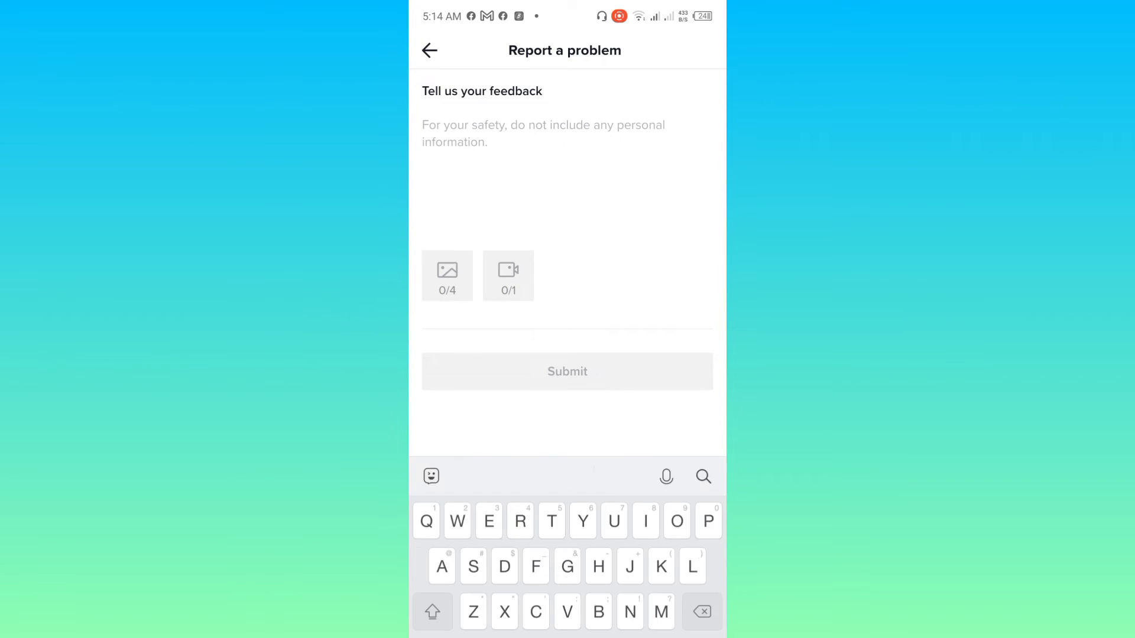
type("Hello team tiktok")
- Add a line break in the feedback message about the hacker's thousands of likes
key("Return")
type("My tiktok account was hacked and the hacker liked thousands of ")
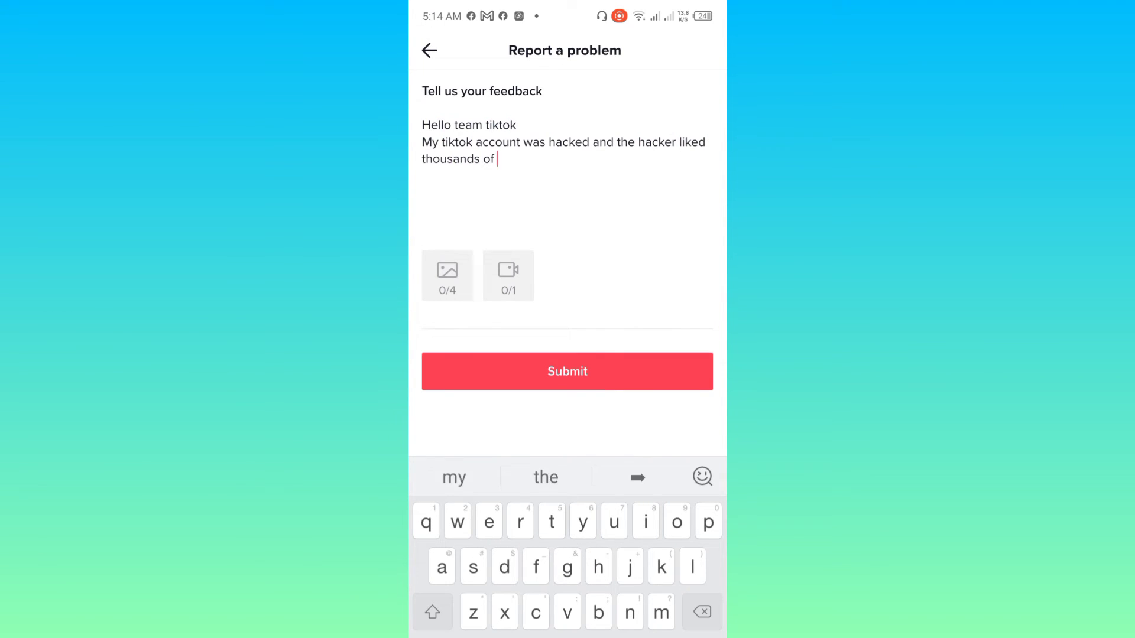
type("videos from my profile although now I have recovered my pro")
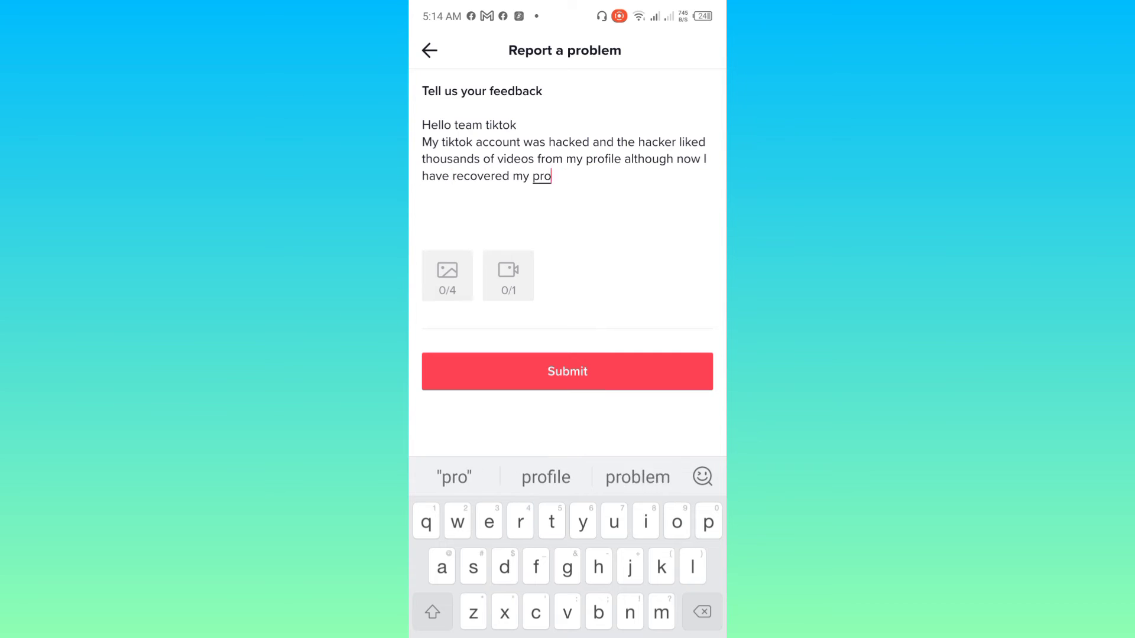
type("file but still I am not able to unlike thos")
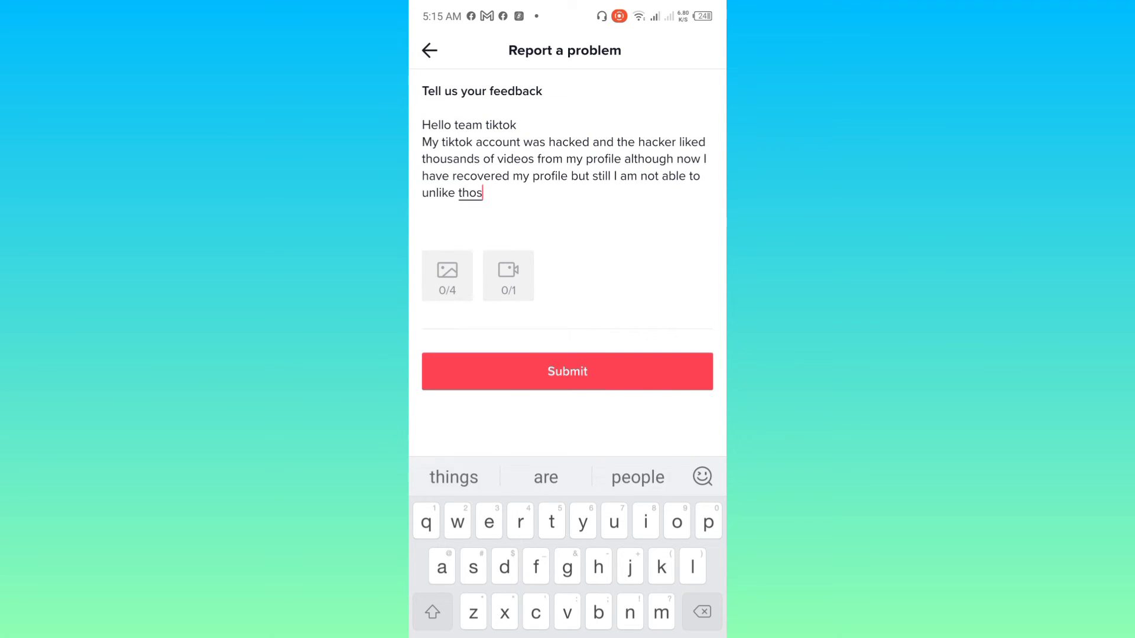
type("e liked videos at once so please help me unlike these video")
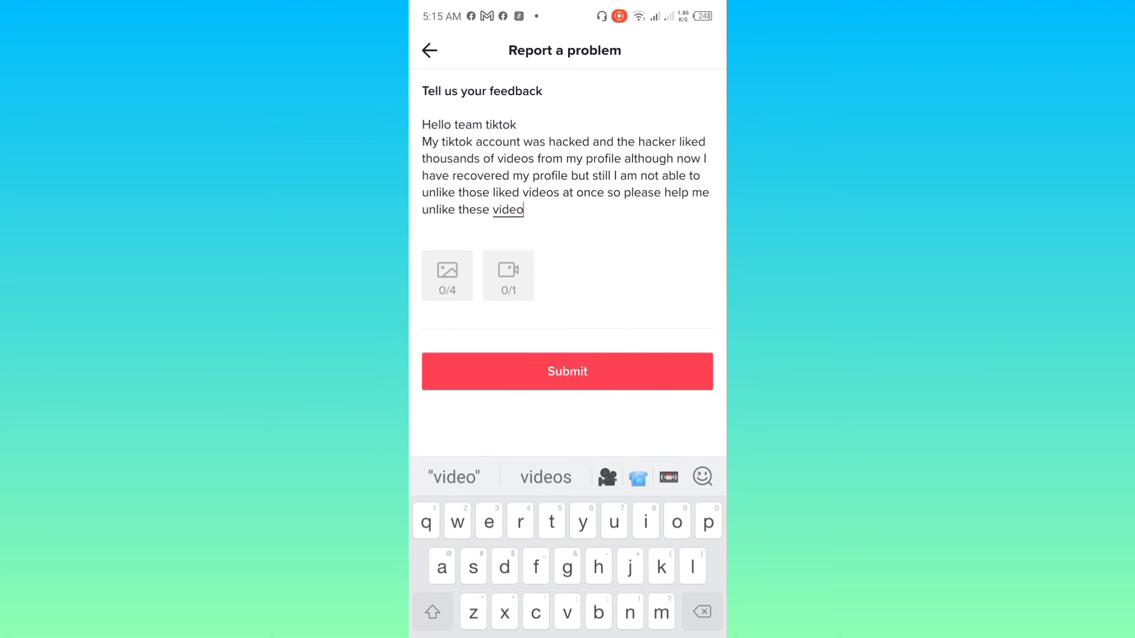